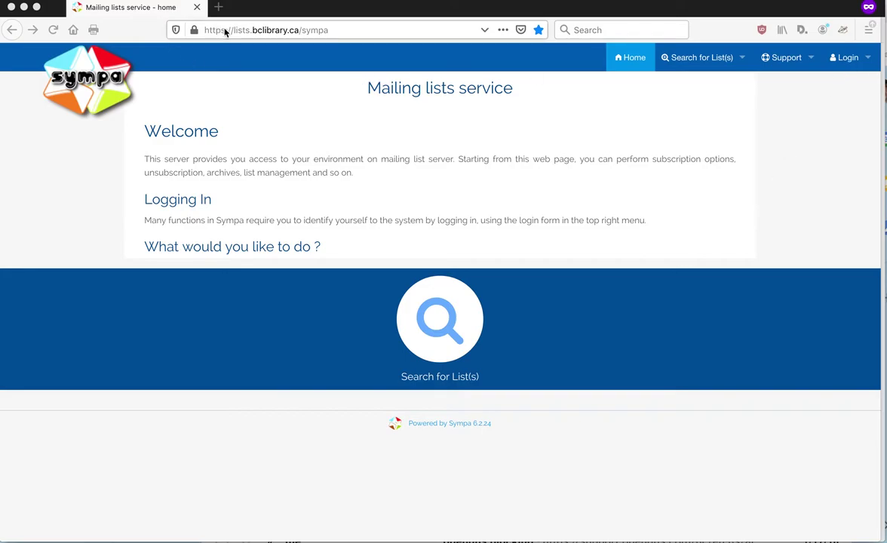
Select the lists.bclibrary.ca address and bring up the Login menu's 'First login?' option
left_click_drag(329, 30, 206, 24)
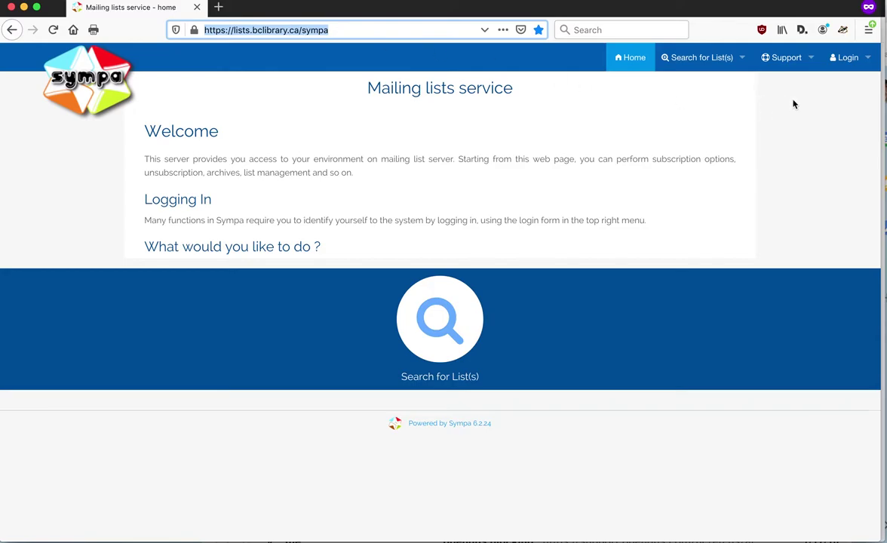
mouse_move(845, 59)
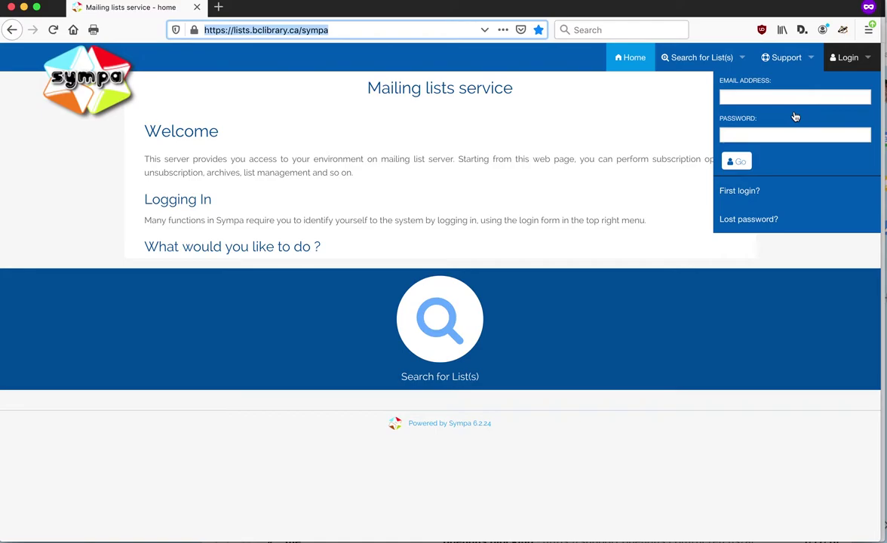
On the first-login page, enter your e-mail address and request a first password
left_click(748, 191)
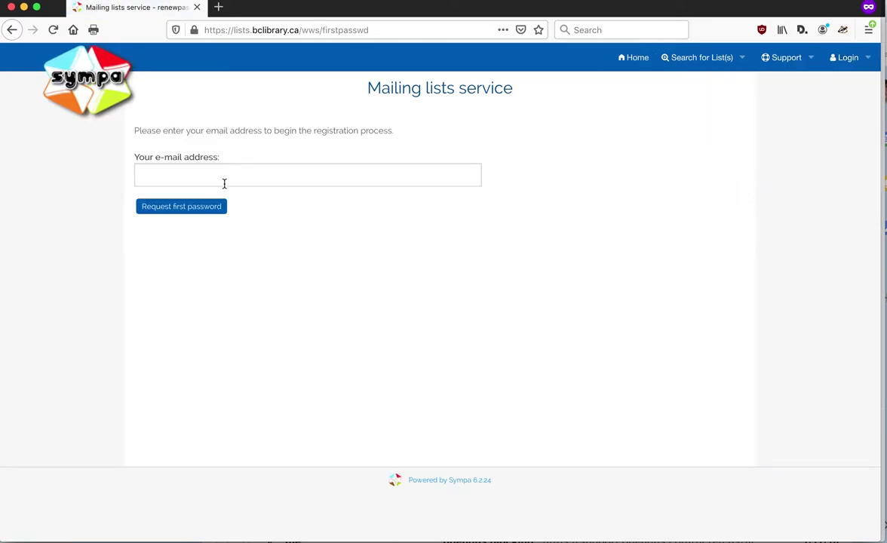
left_click(224, 183)
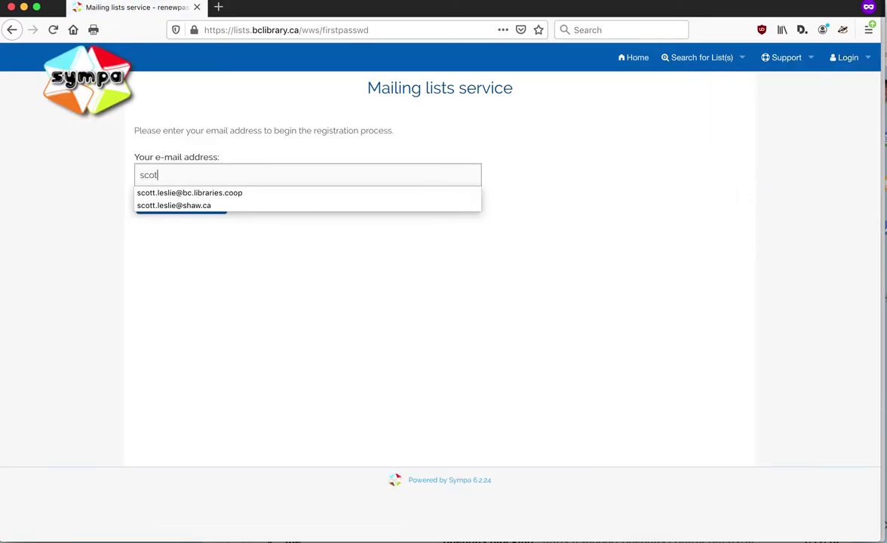
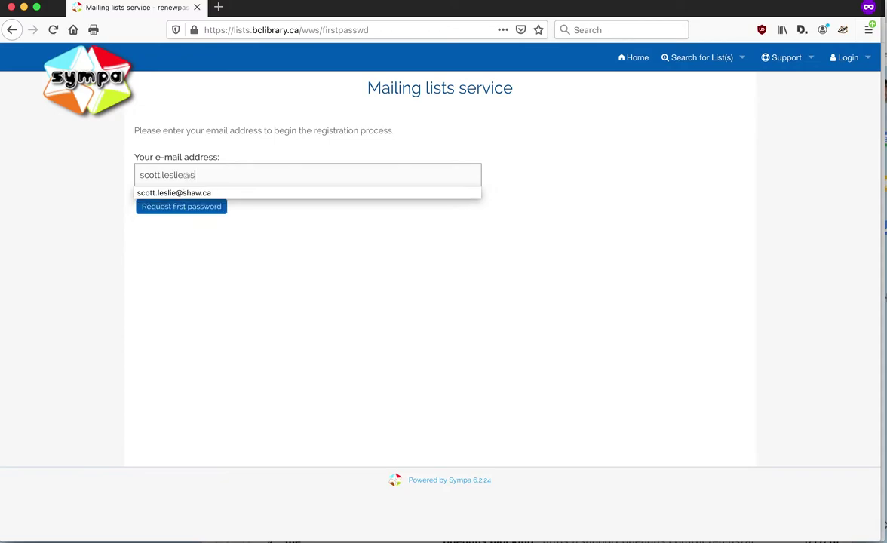
left_click(259, 258)
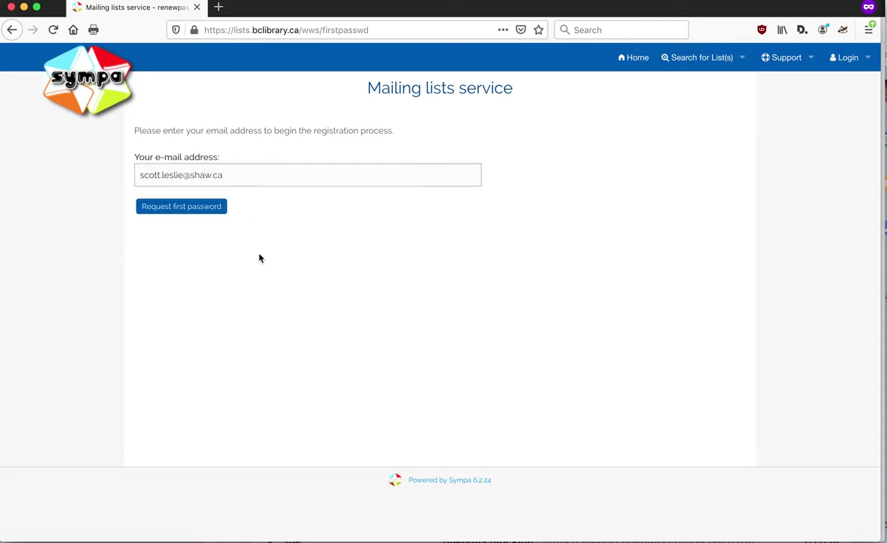
left_click(184, 209)
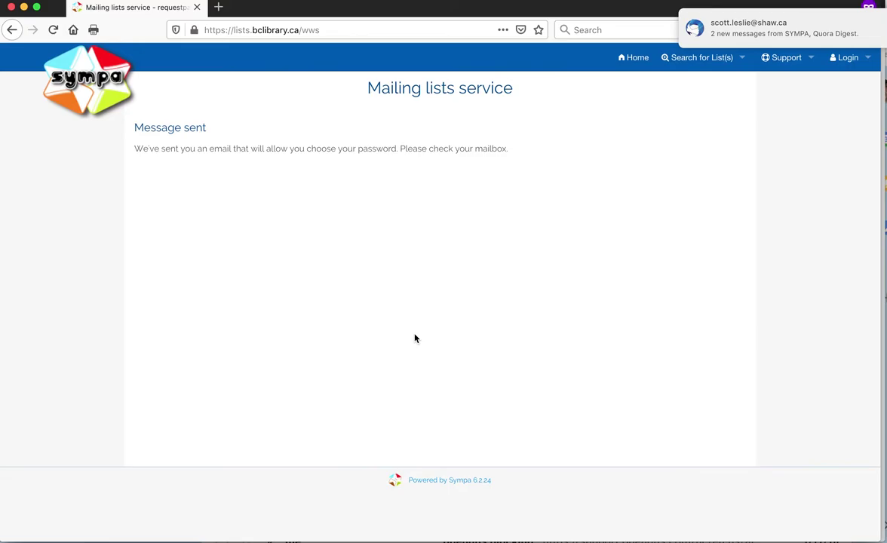
From the emailed link, replace the prefilled password and enter the new password in both fields
key("super+Tab")
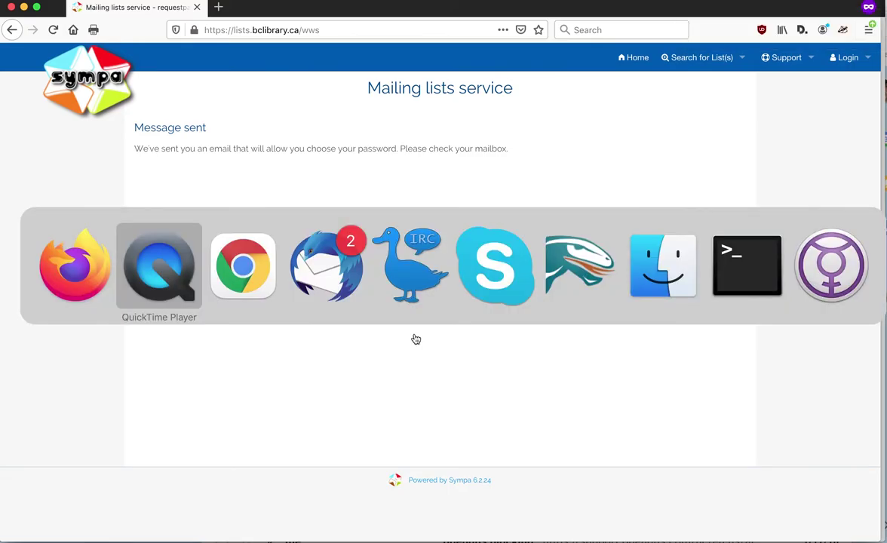
key("super+Tab")
key("super+Tab")
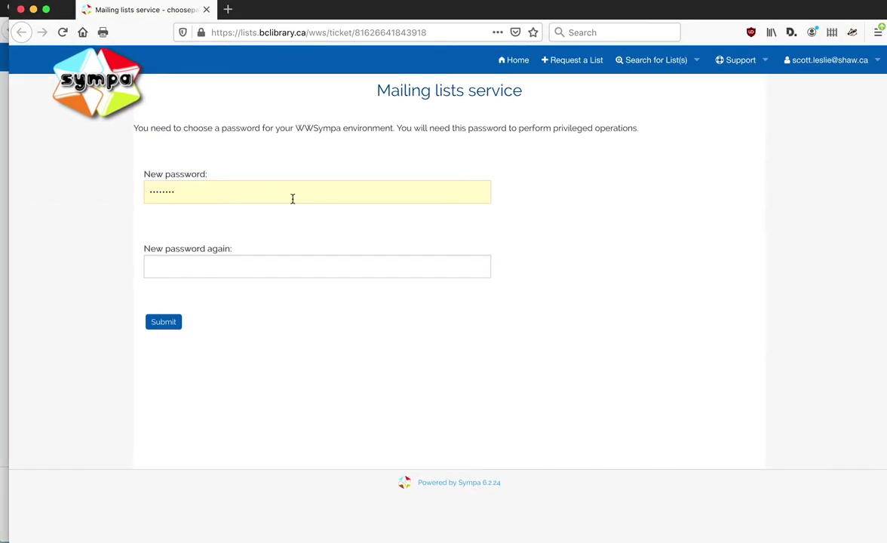
double_click(181, 192)
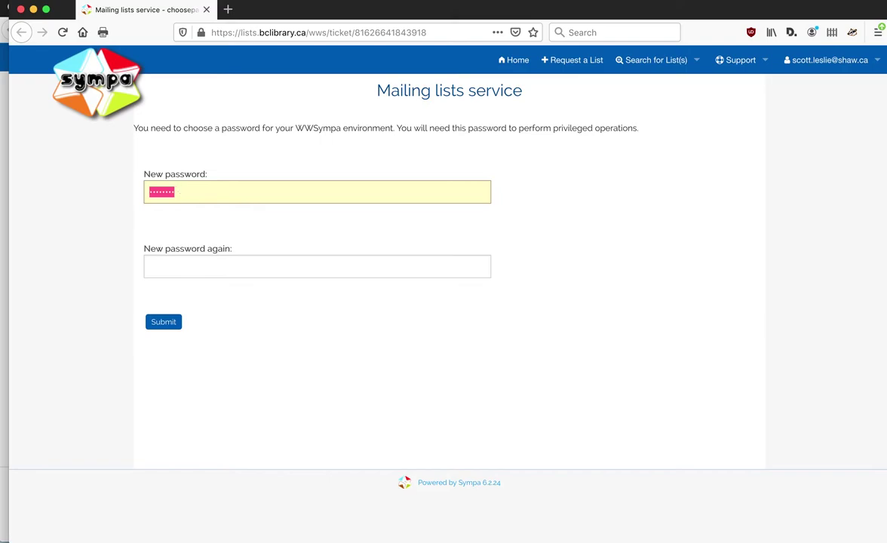
type("********")
key("BackSpace")
key("BackSpace")
key("BackSpace")
key("BackSpace")
key("BackSpace")
key("BackSpace")
key("BackSpace")
key("BackSpace")
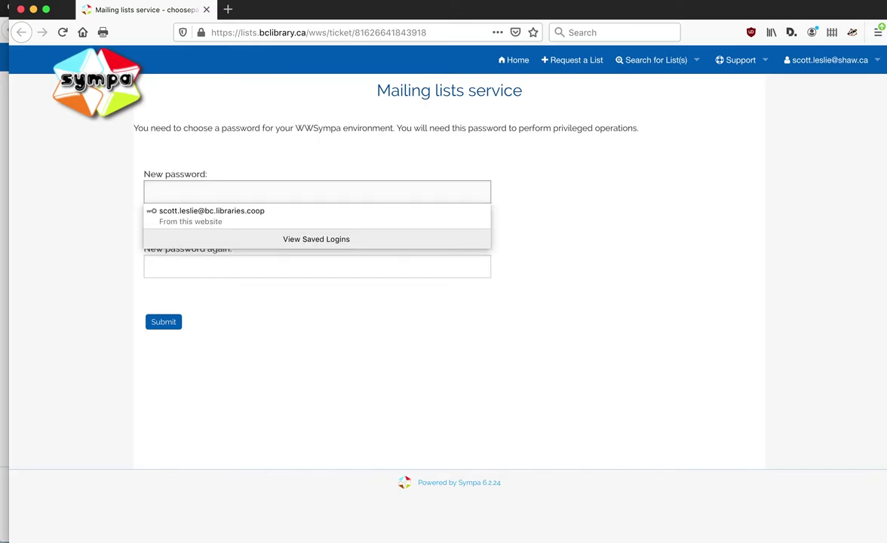
type("********")
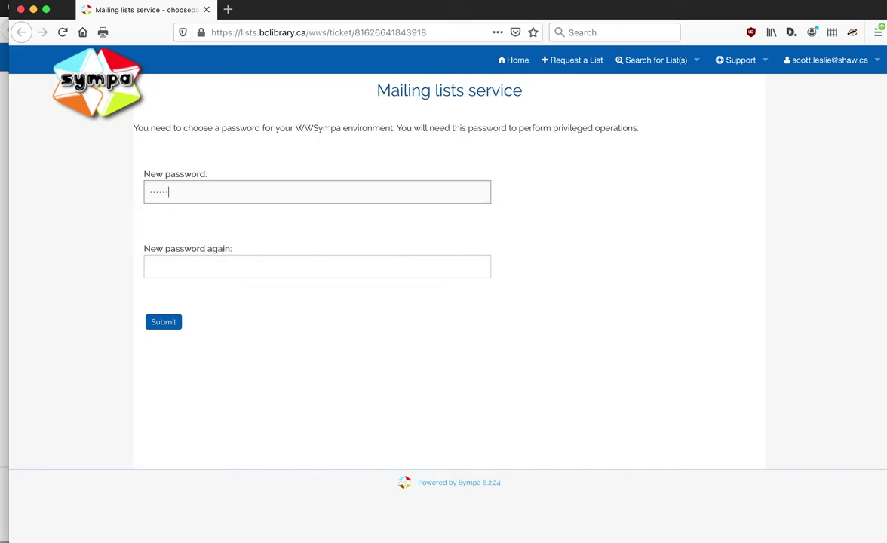
key("Tab")
type("*****")
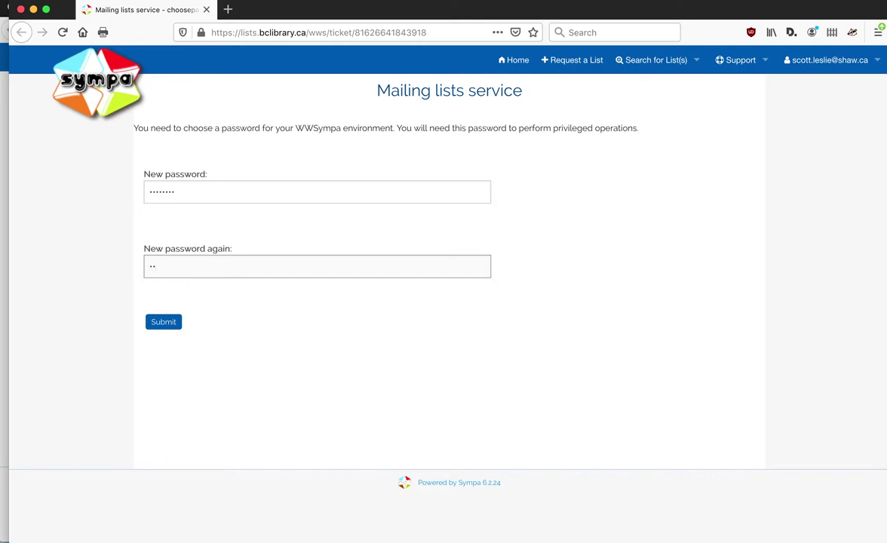
type("***")
Submit the new password, decline Firefox's save prompt, and review the User preferences page
left_click(160, 322)
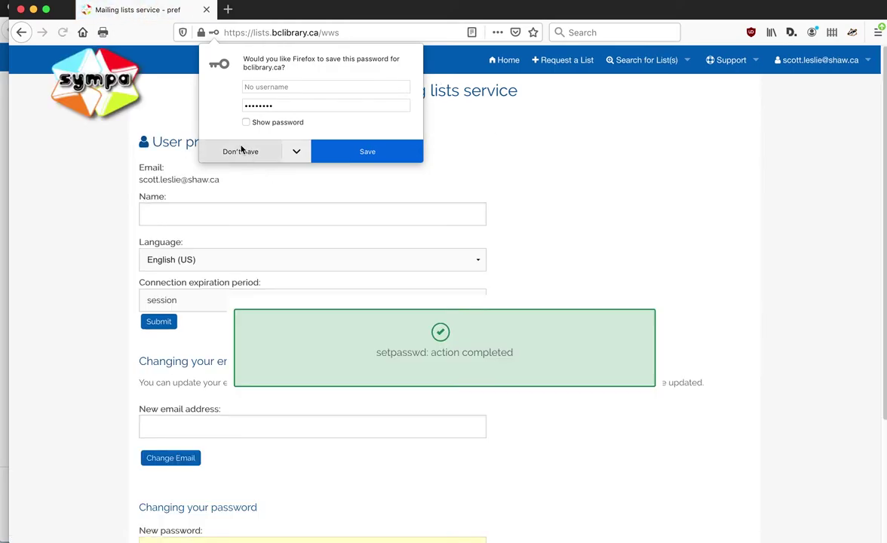
left_click(240, 151)
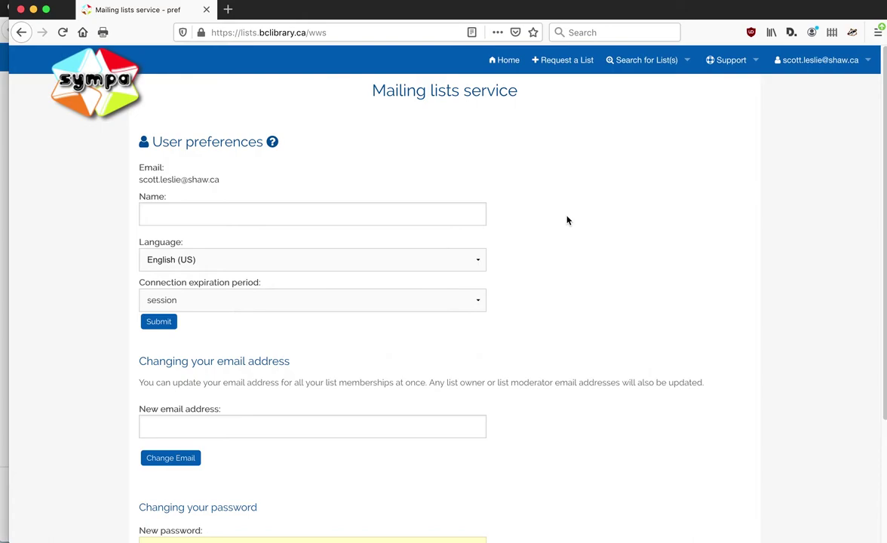
scroll(564, 219, "down", 1)
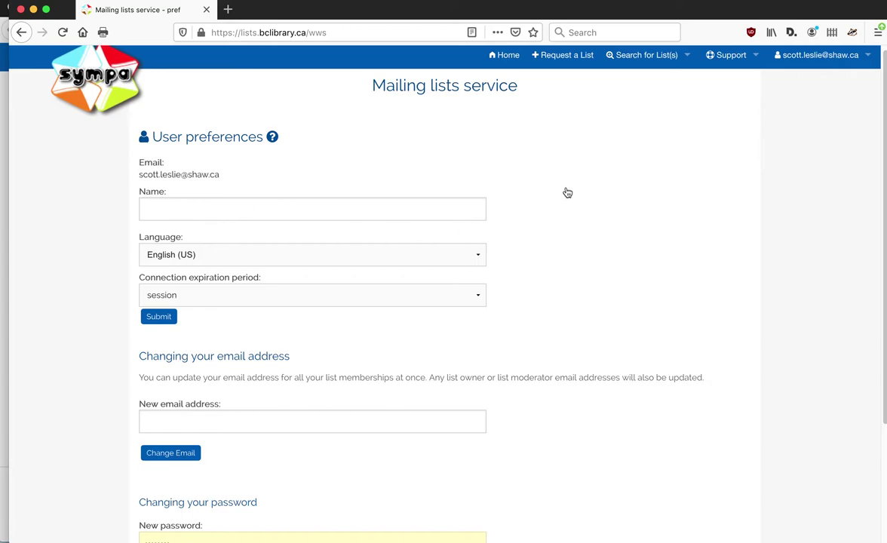
scroll(567, 220, "down", 2)
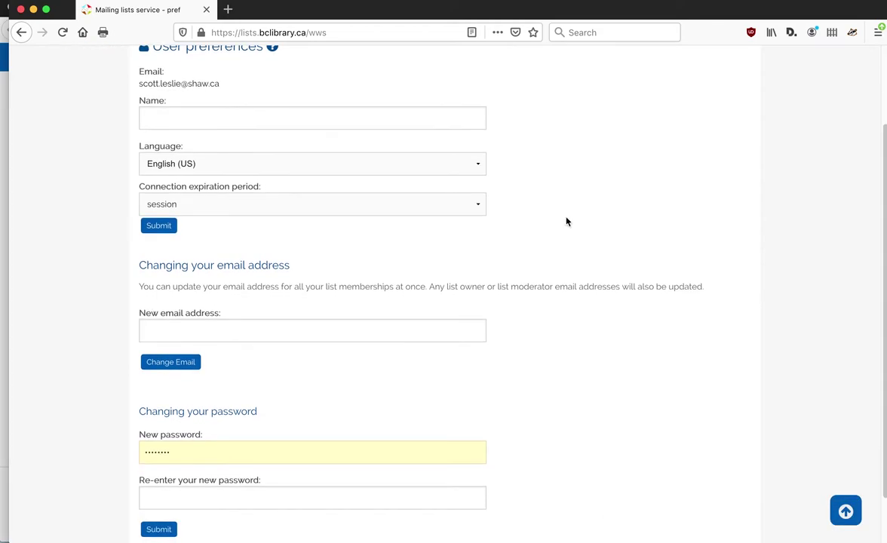
scroll(561, 153, "up", 3)
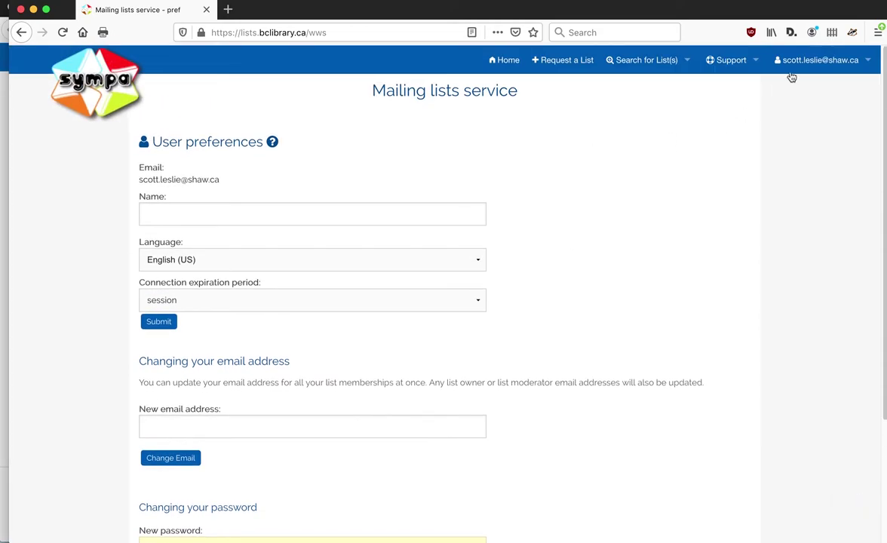
mouse_move(796, 70)
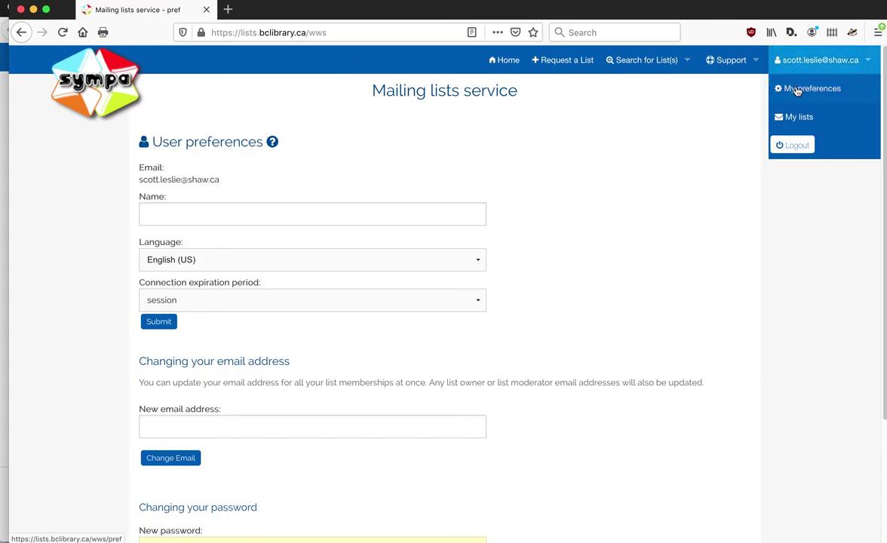
scroll(588, 169, "down", 5)
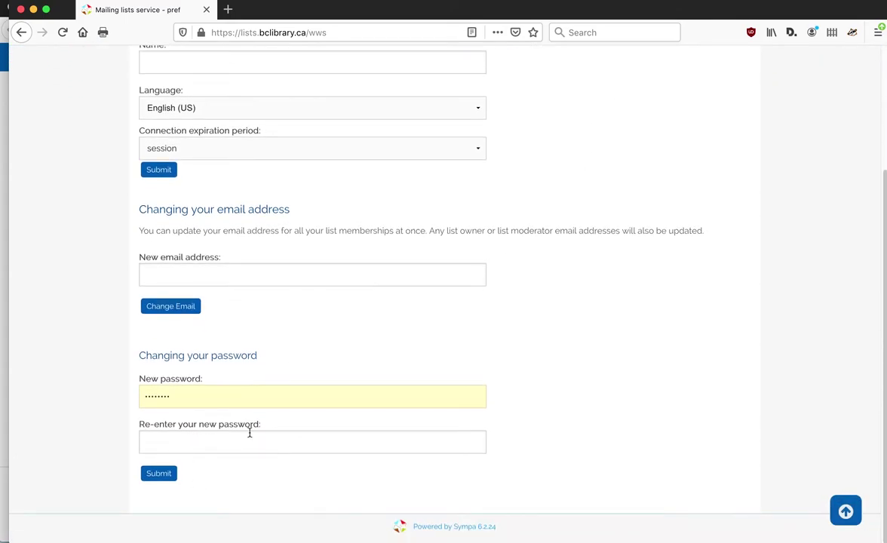
scroll(292, 388, "up", 2)
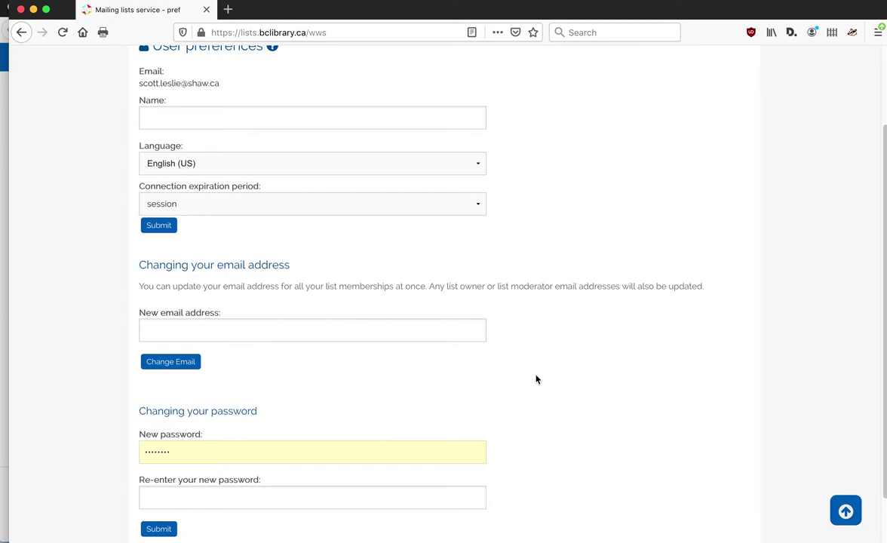
scroll(537, 379, "up", 1)
scroll(537, 379, "up", 2)
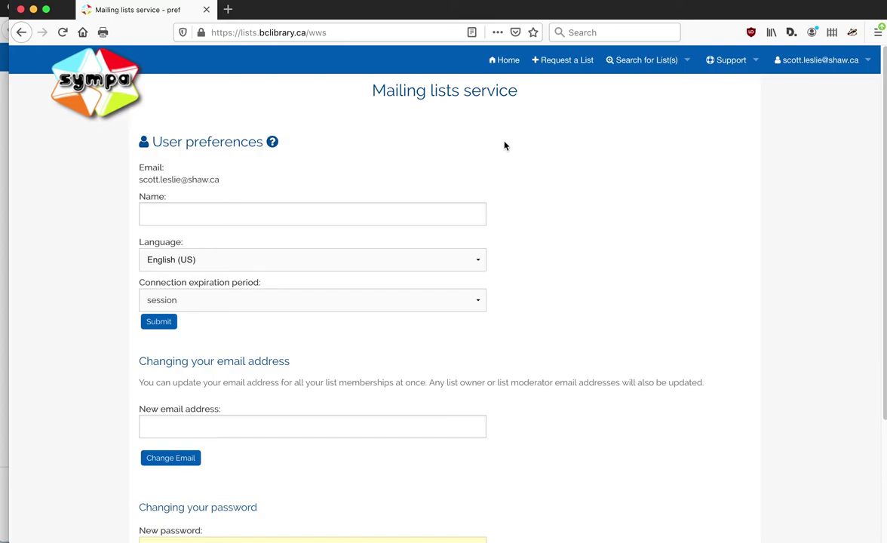
Return Home and open My lists to see the abcpld-discussion subscription
left_click(509, 67)
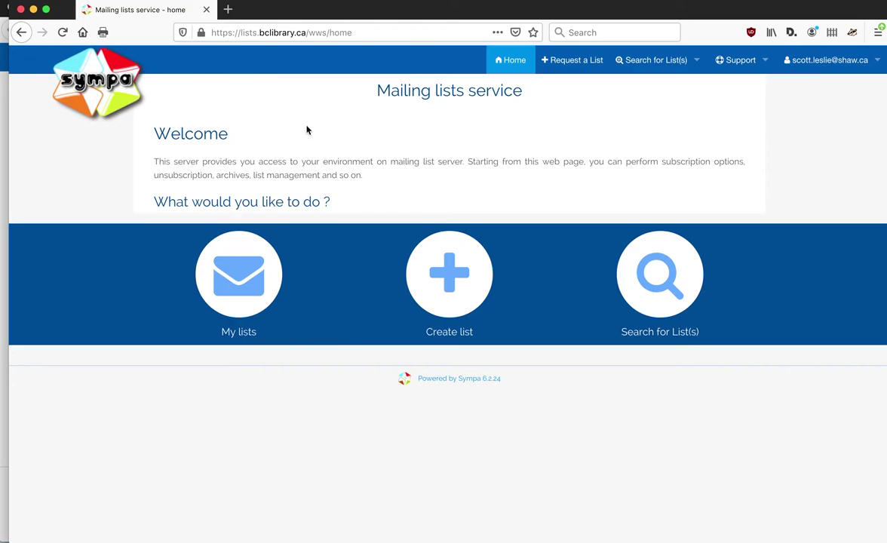
left_click(243, 300)
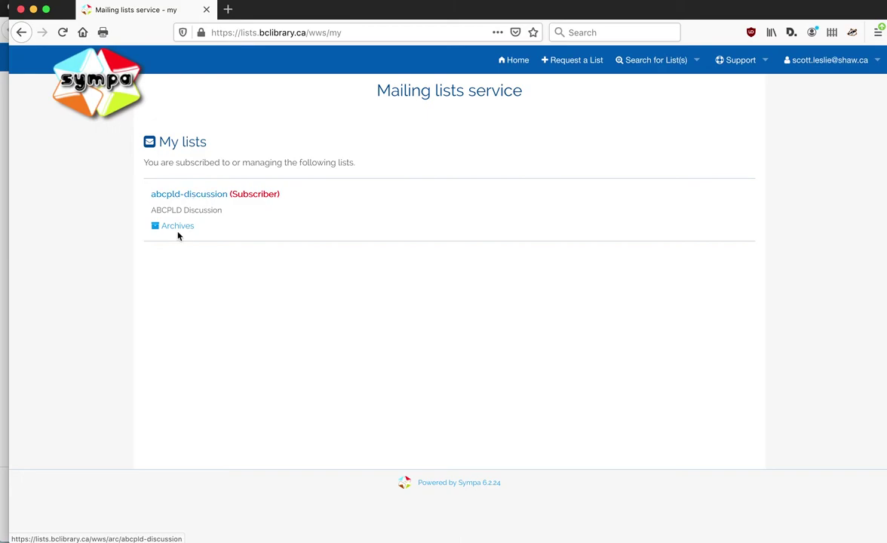
Open abcpld-discussion's subscriber options and scroll down to Receiving mode and Suspend subscription
left_click(185, 195)
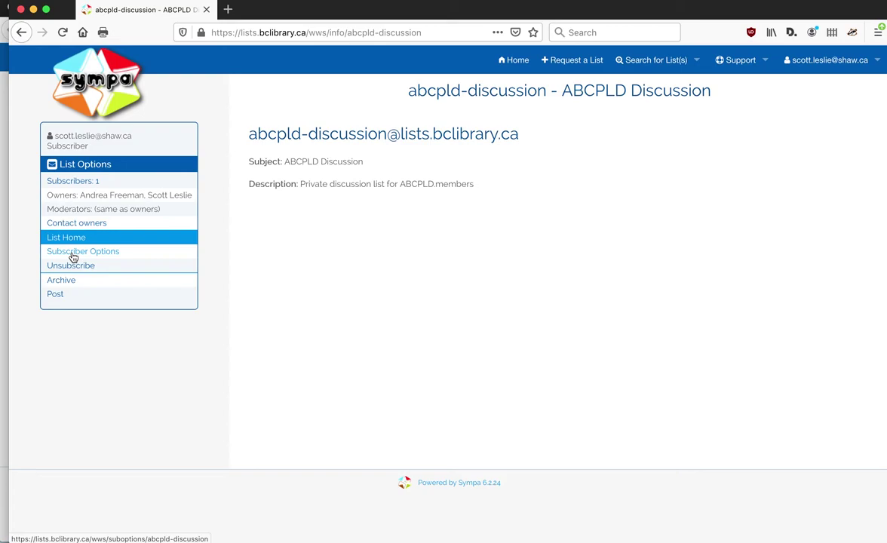
left_click(73, 257)
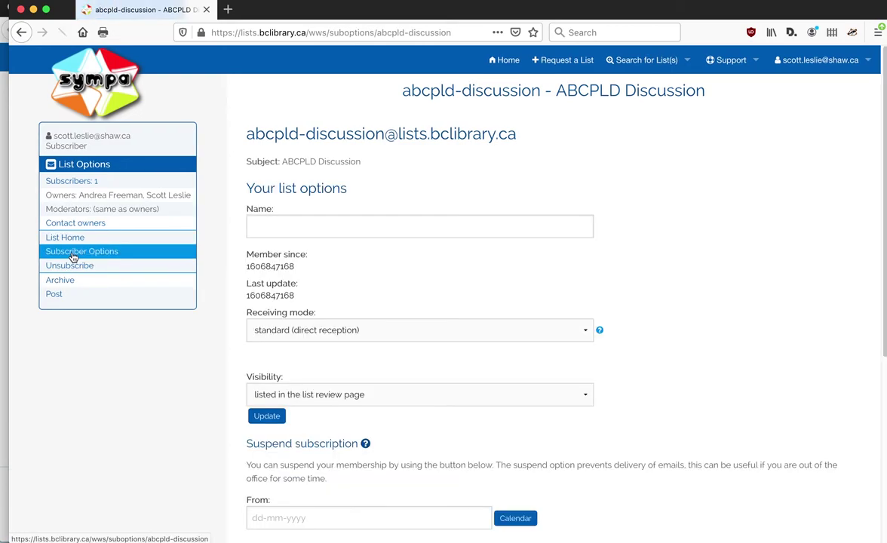
scroll(371, 263, "down", 1)
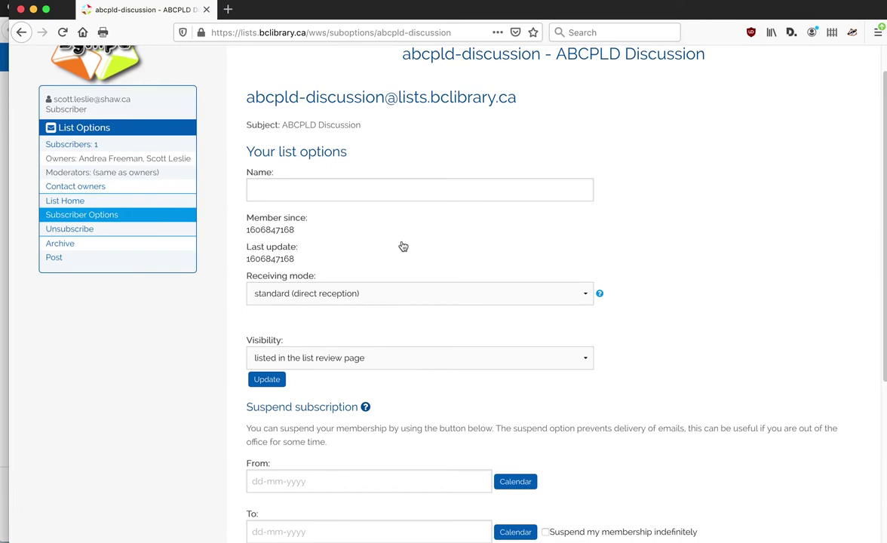
scroll(403, 247, "down", 2)
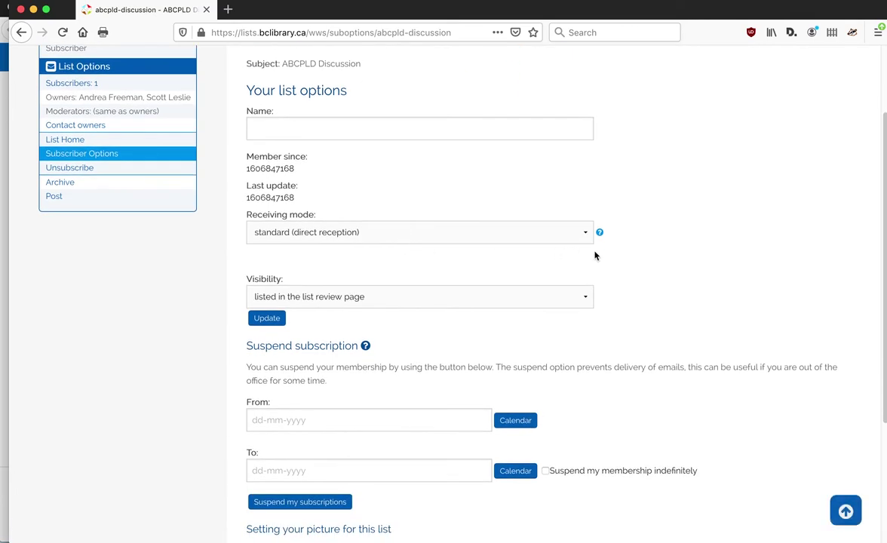
scroll(603, 250, "down", 1)
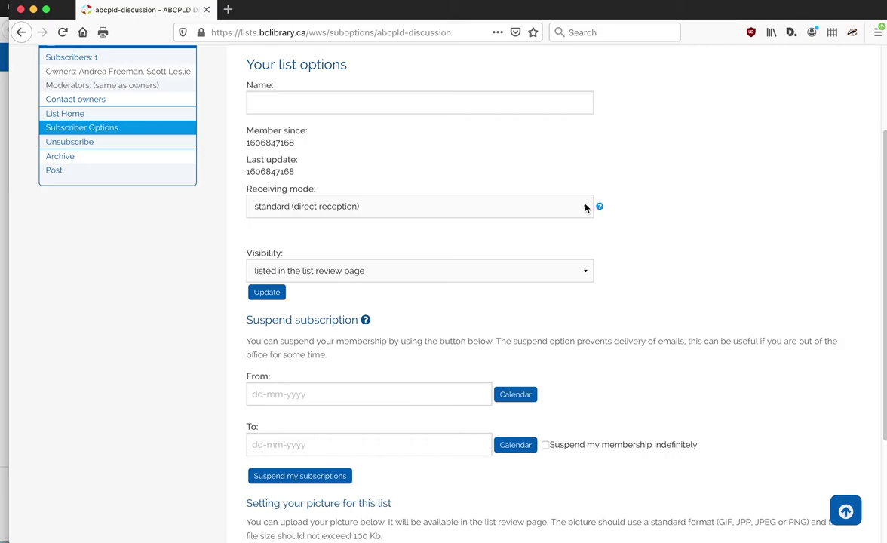
Set abcpld-discussion's Receiving mode to 'digest MIME format' and move on to Visibility
left_click(586, 208)
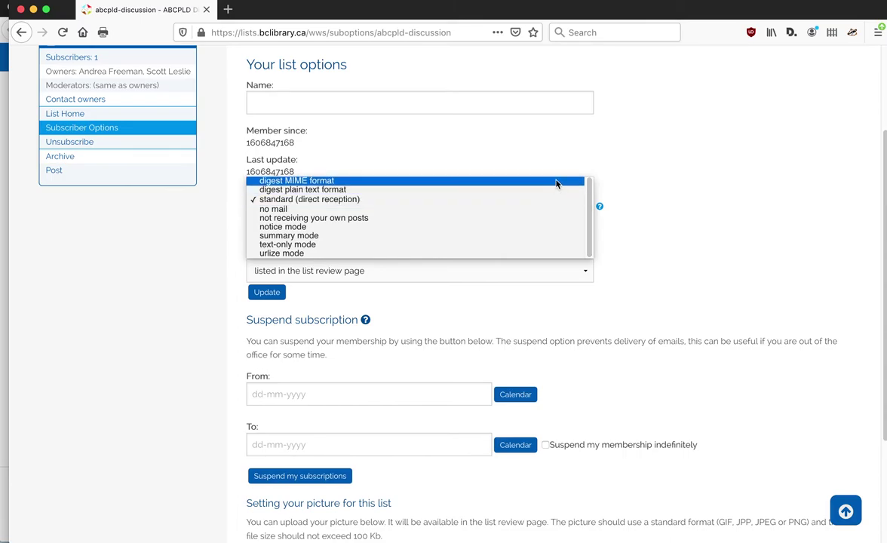
left_click(557, 181)
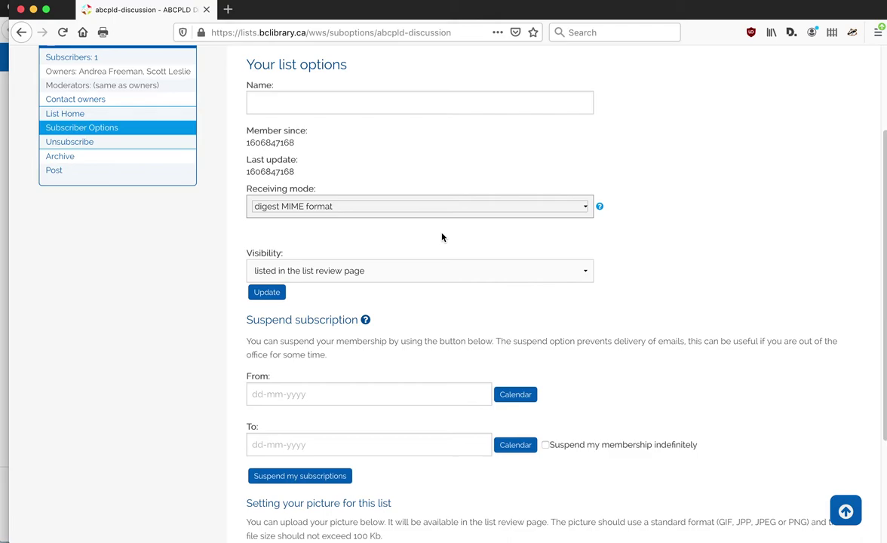
key("Tab")
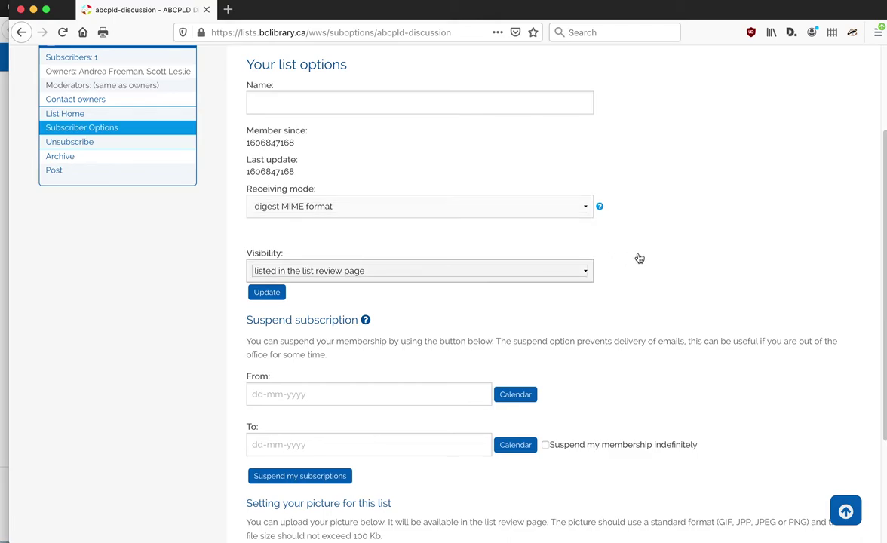
scroll(637, 257, "down", 2)
scroll(638, 257, "down", 1)
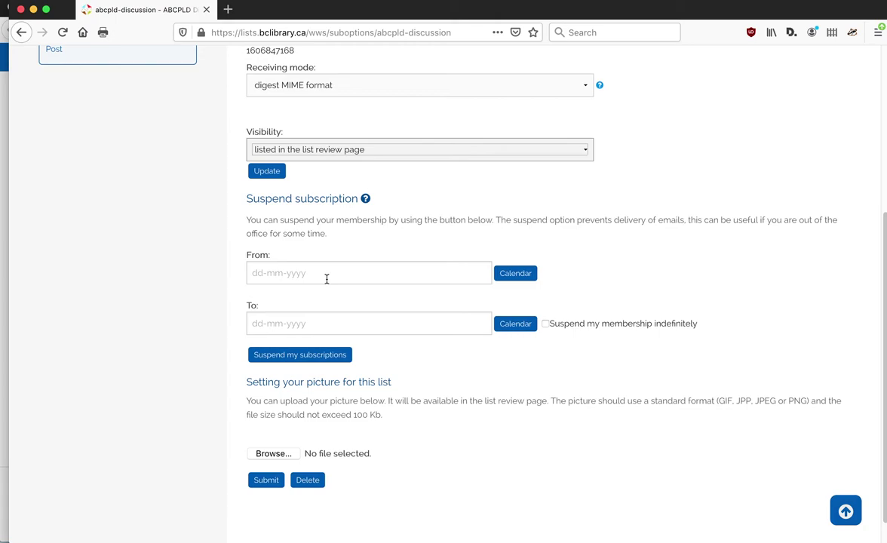
Pick suspension dates 1 December to 16 December 2020 and suspend the subscription
left_click(514, 276)
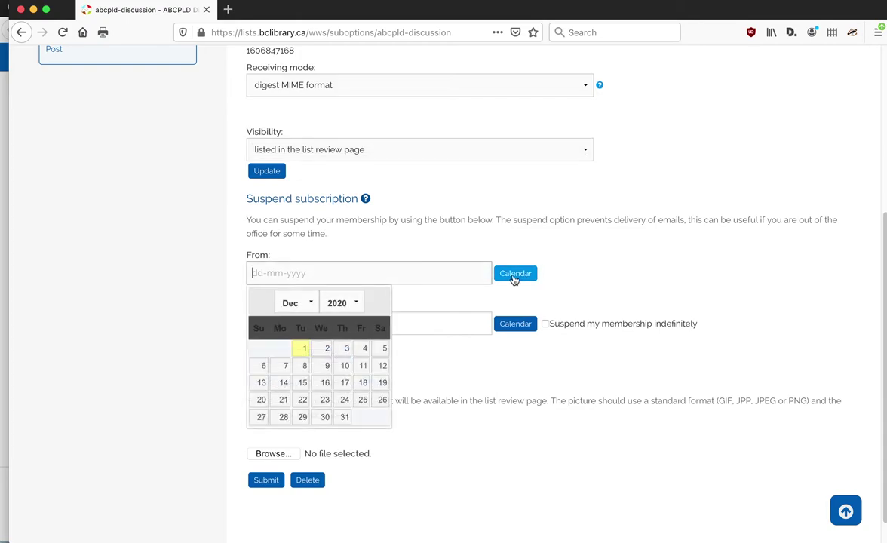
left_click(302, 349)
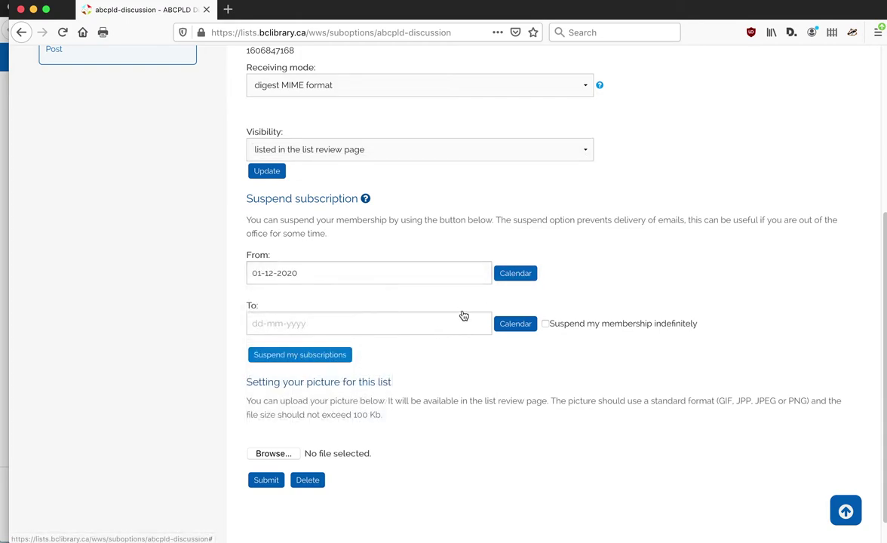
left_click(514, 324)
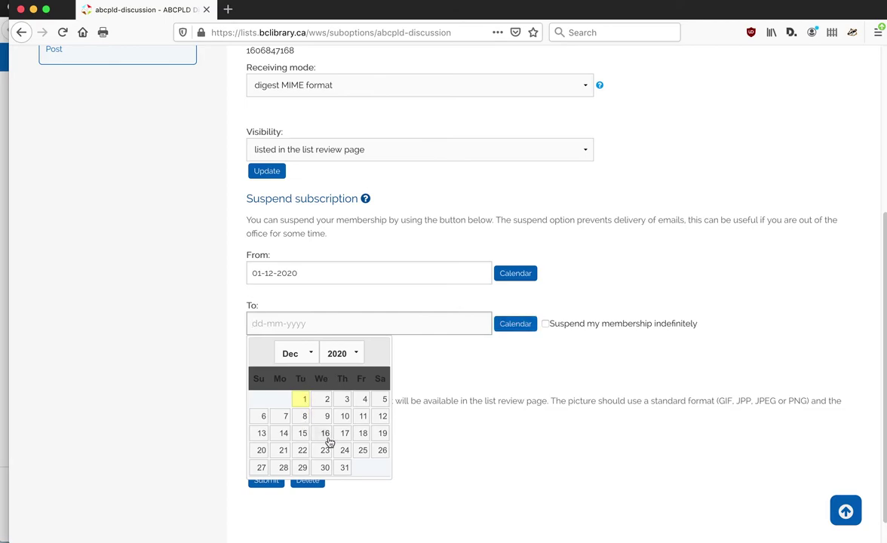
left_click(326, 434)
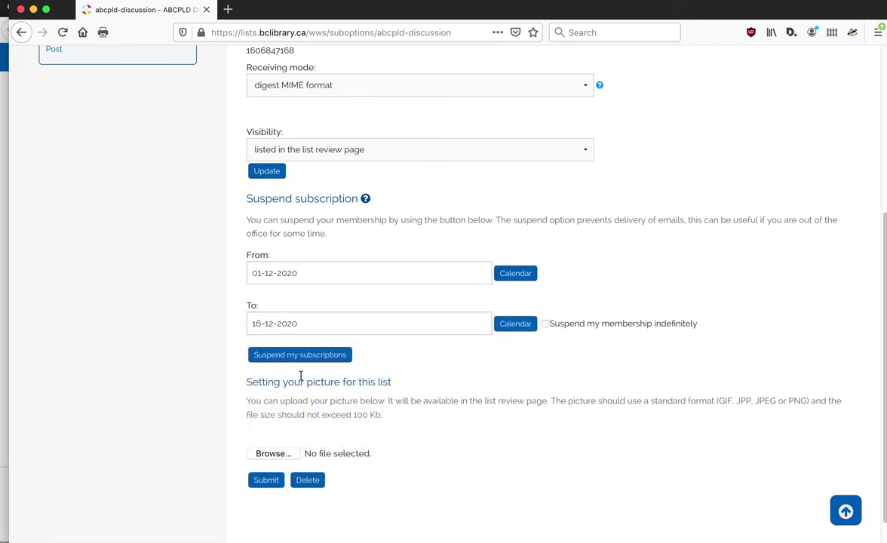
left_click(286, 355)
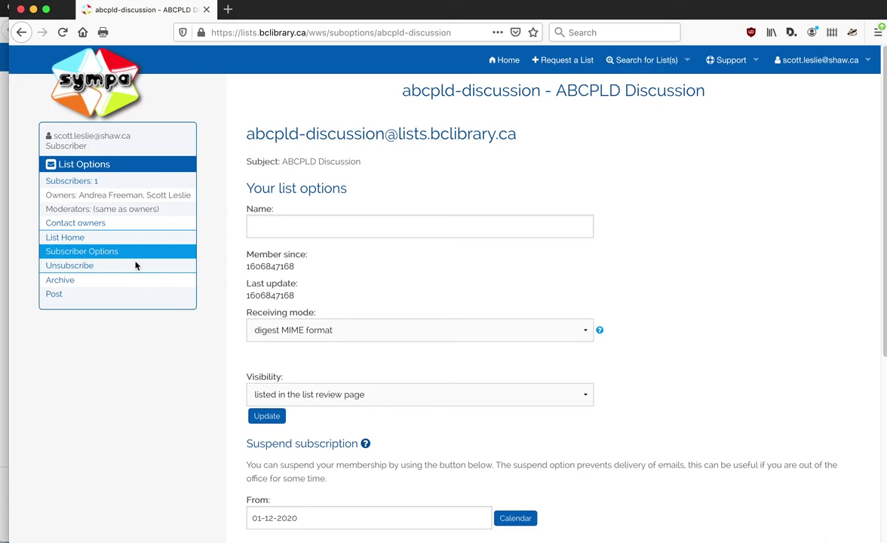
Open the abcpld-discussion Archive from the left sidebar to view the 2020/11 mails
left_click(55, 282)
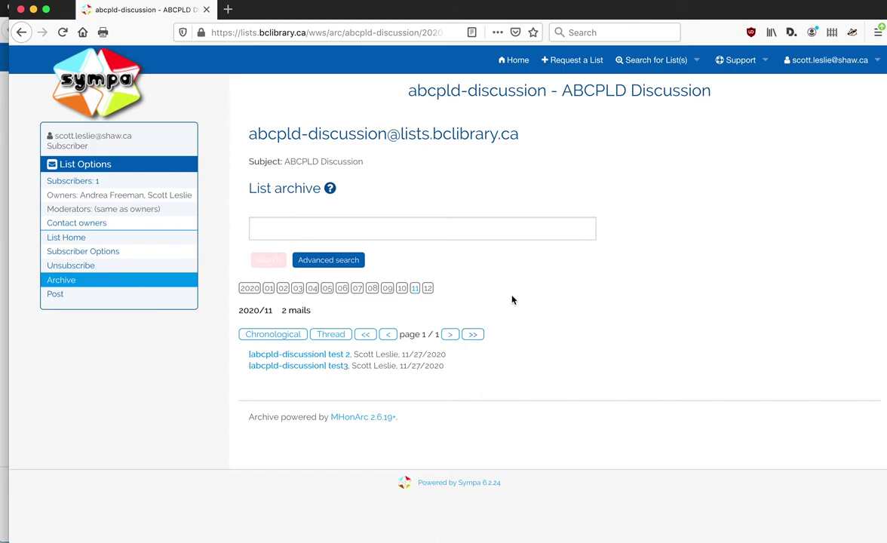
left_click(344, 224)
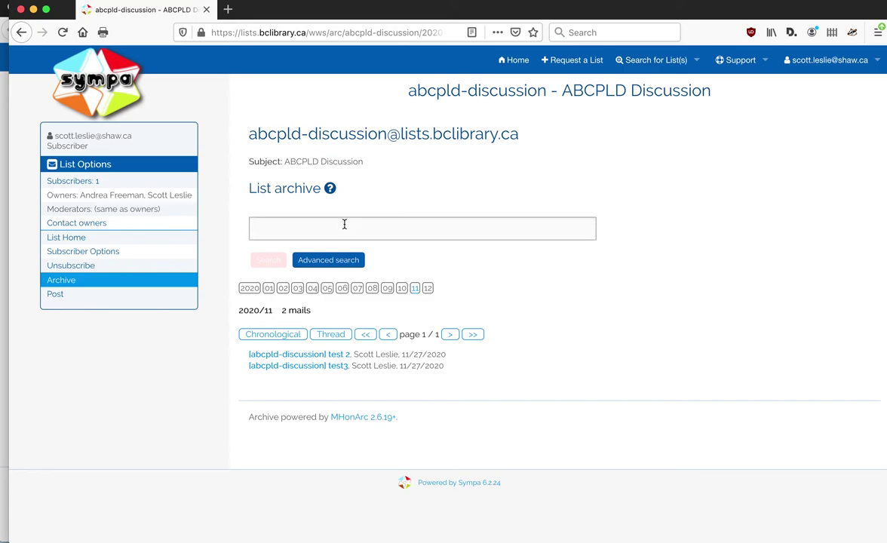
type("test")
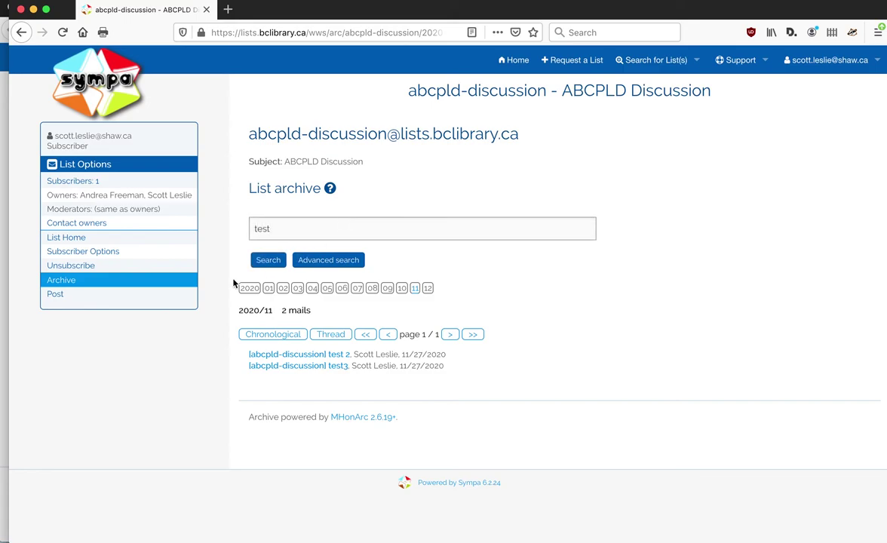
left_click(276, 263)
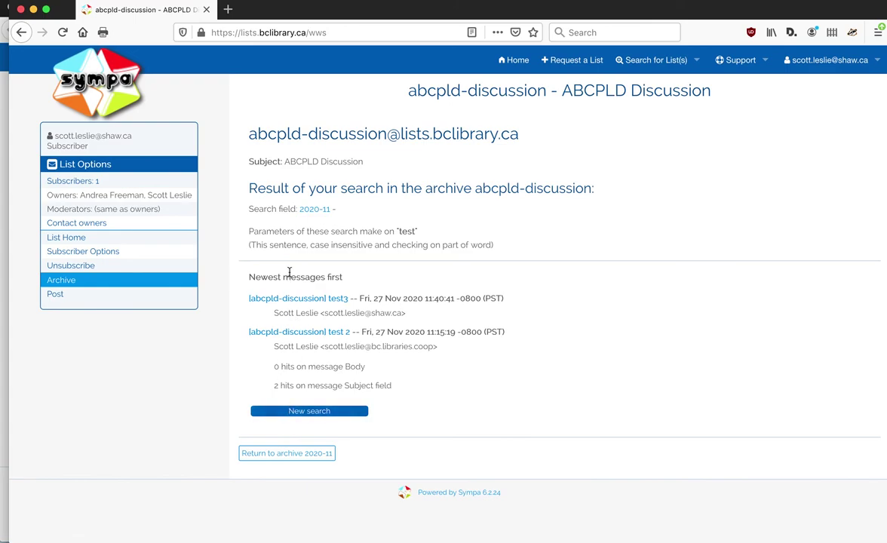
left_click(60, 280)
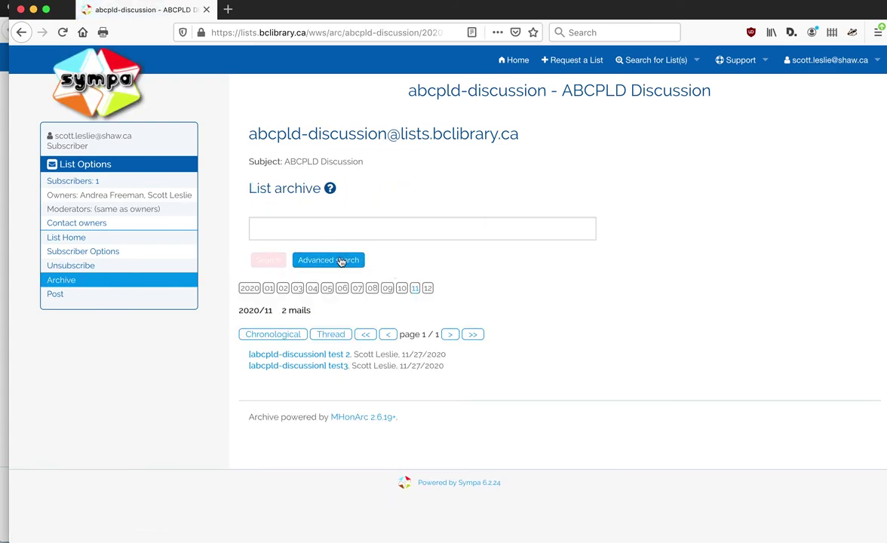
left_click(345, 260)
scroll(568, 203, "down", 2)
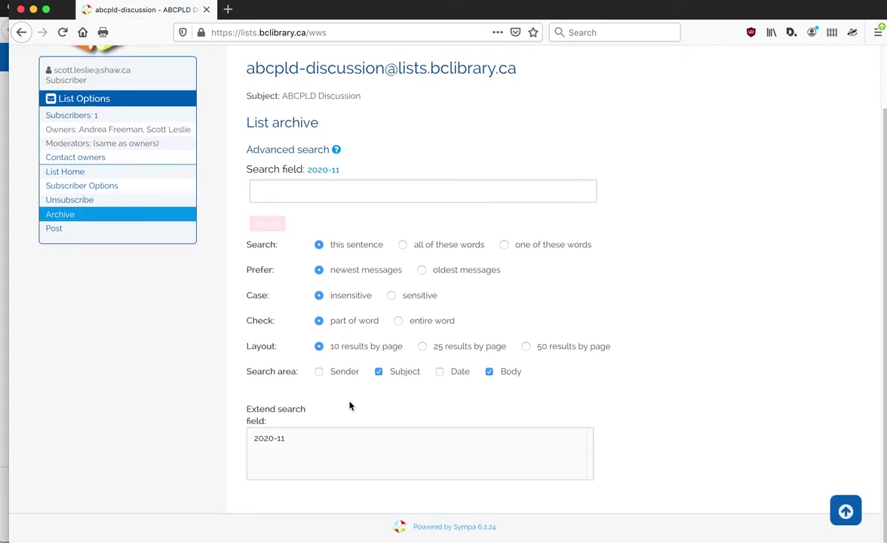
left_click(318, 372)
left_click(379, 372)
left_click(299, 191)
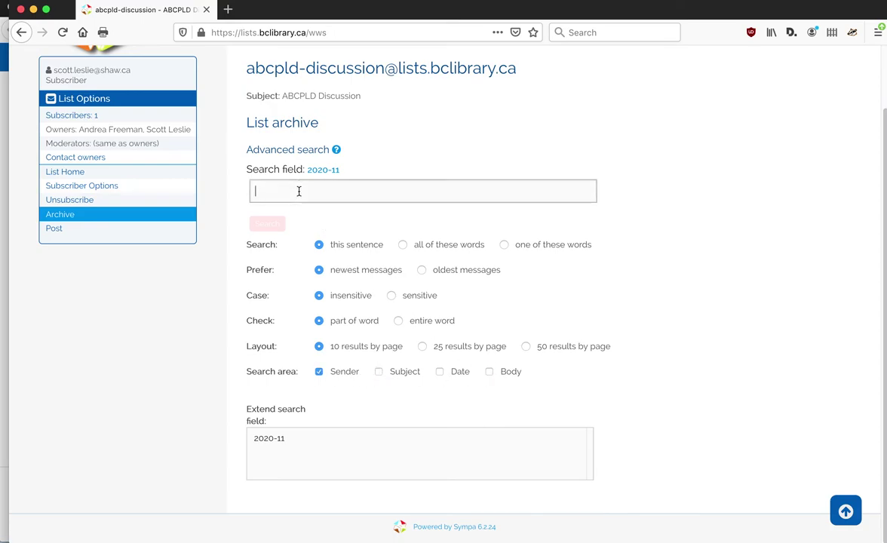
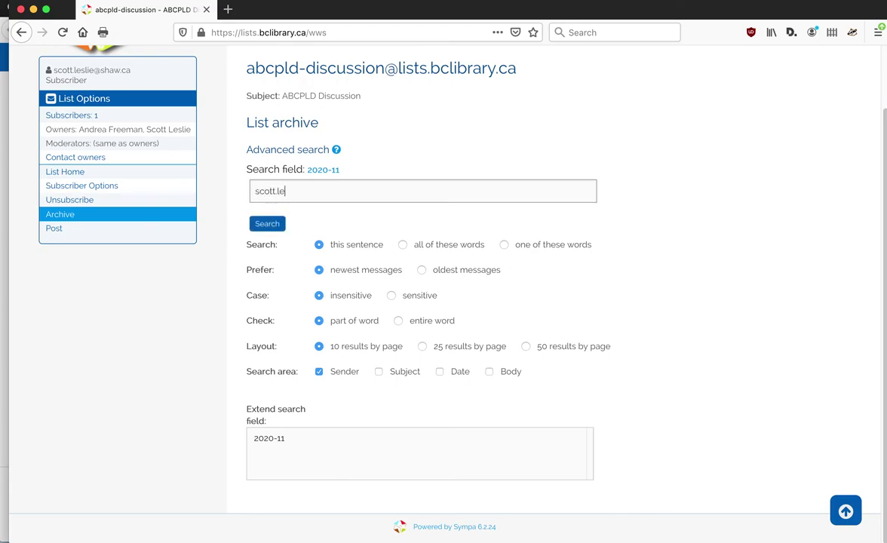
left_click(268, 225)
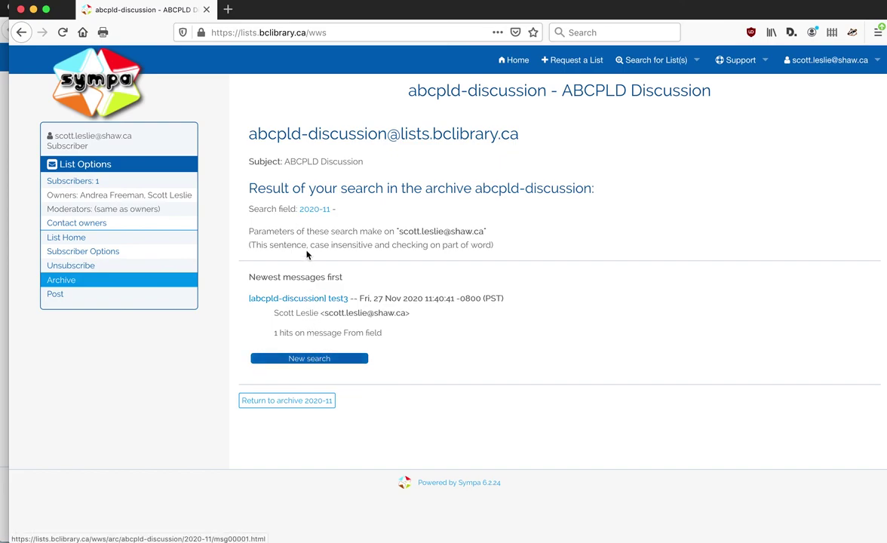
left_click(68, 284)
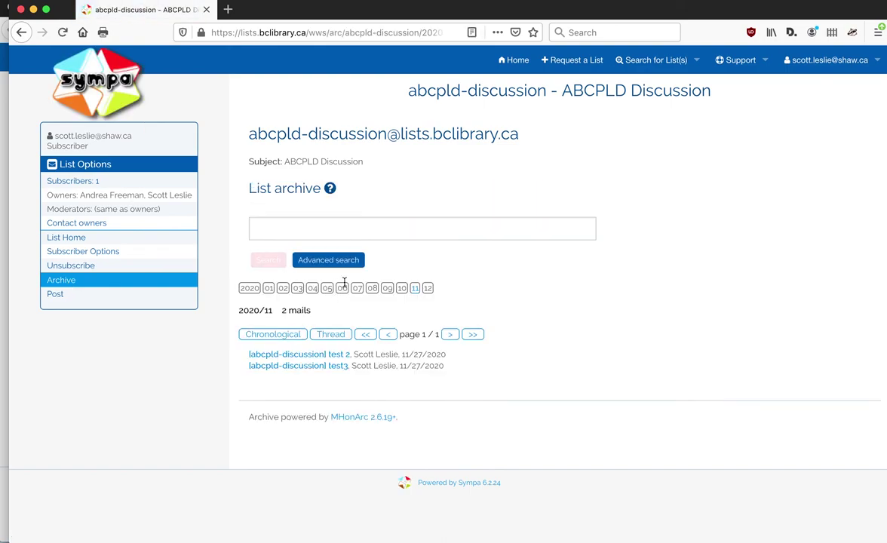
Open Advanced search on the 2020-11 archive and scroll through its search options
left_click(346, 259)
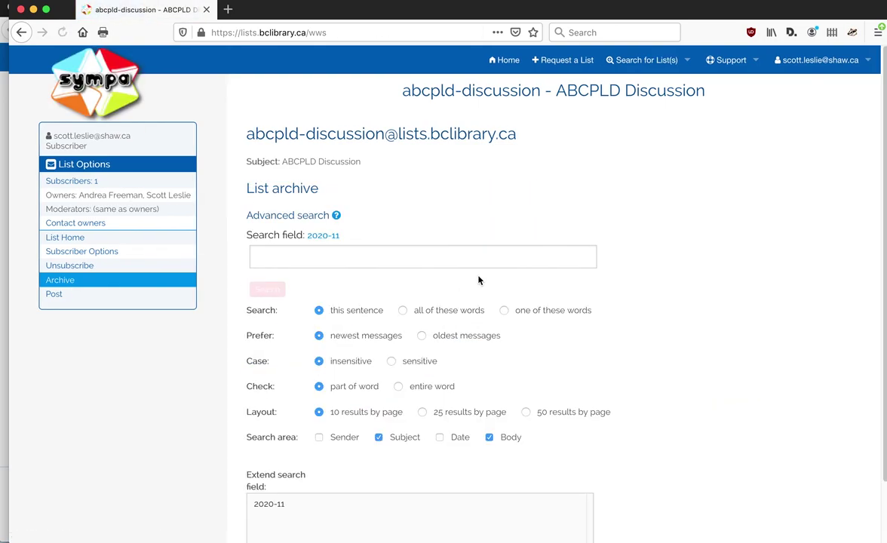
scroll(549, 267, "down", 1)
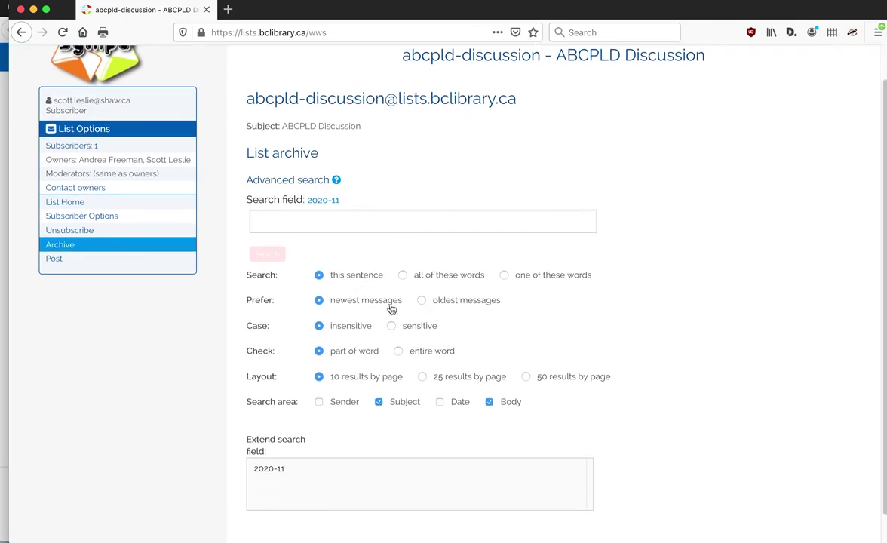
scroll(443, 327, "down", 1)
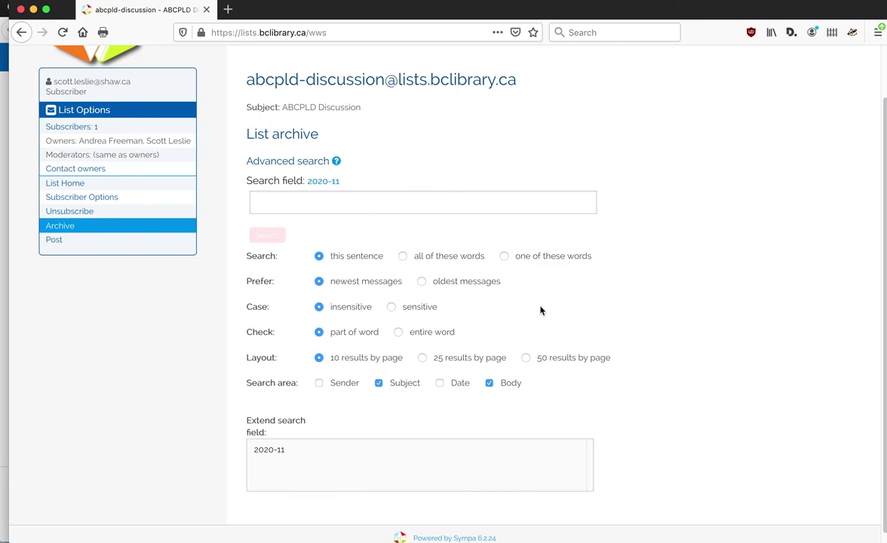
scroll(400, 415, "up", 1)
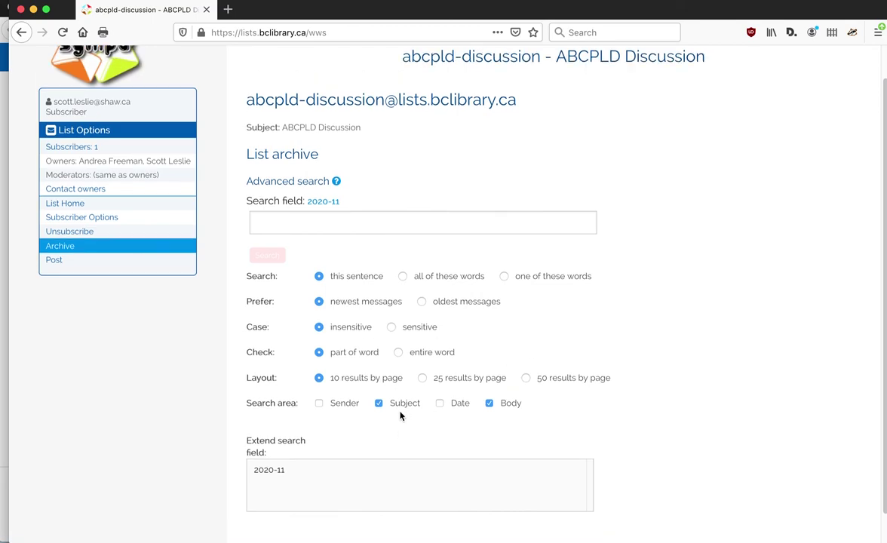
key("super+Tab")
key("super+Tab")
key("super+Tab")
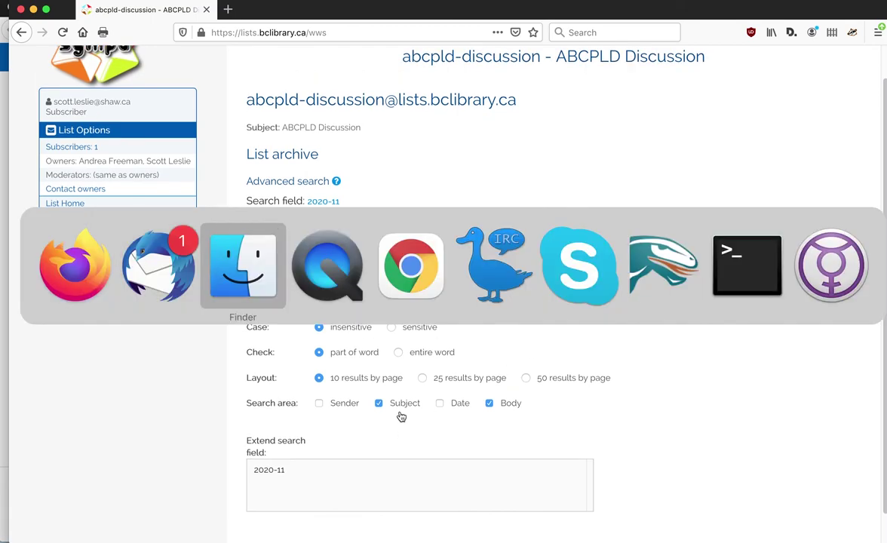